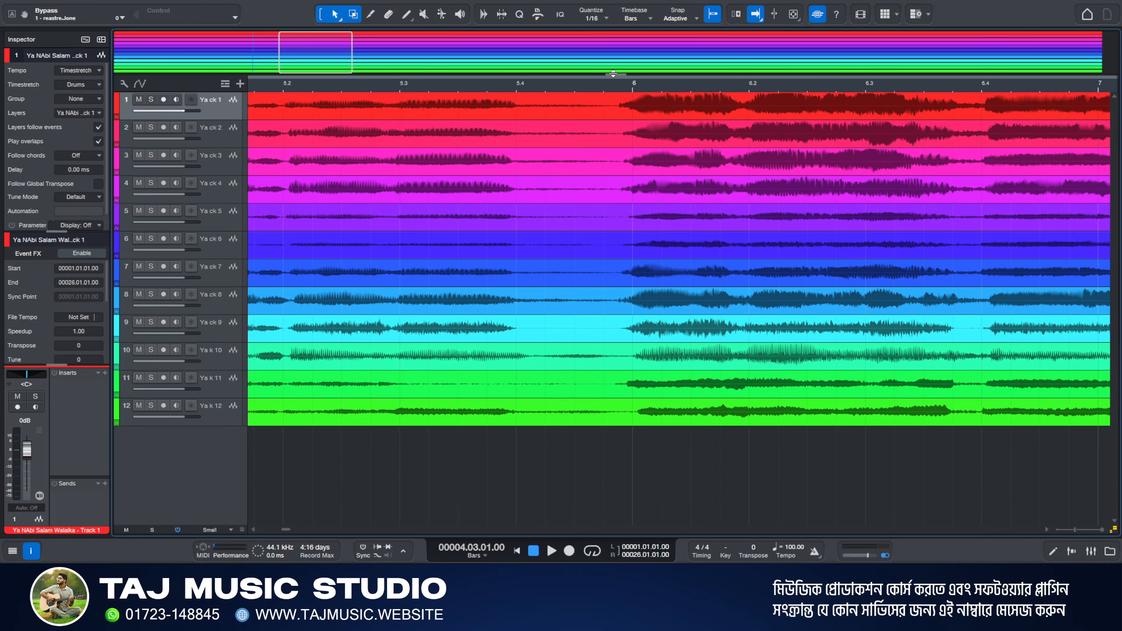
Examine how the vocal waveforms on the twelve tracks line up at bar 6 and across the whole song
left_click_drag(614, 74, 618, 57)
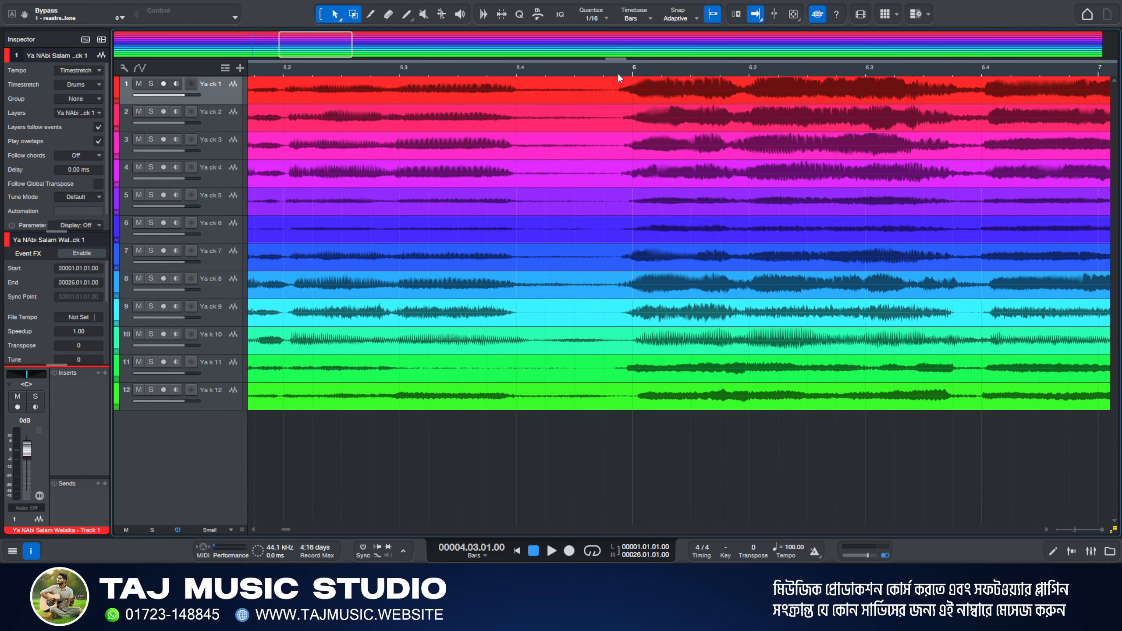
scroll(618, 76, "down", 2)
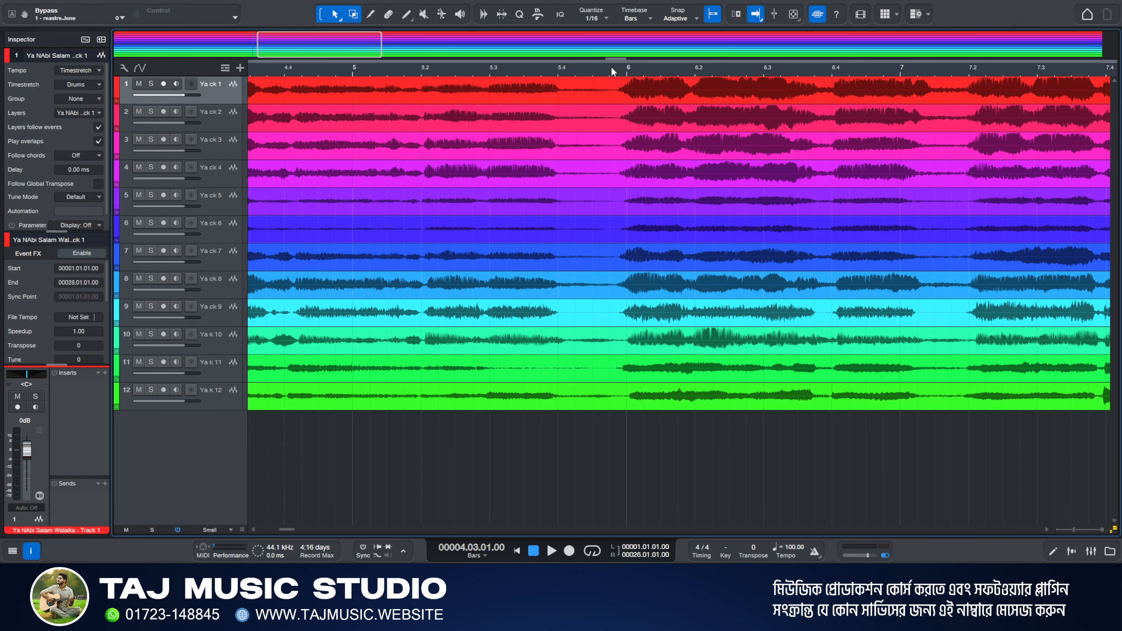
left_click(617, 74)
scroll(620, 73, "up", 4)
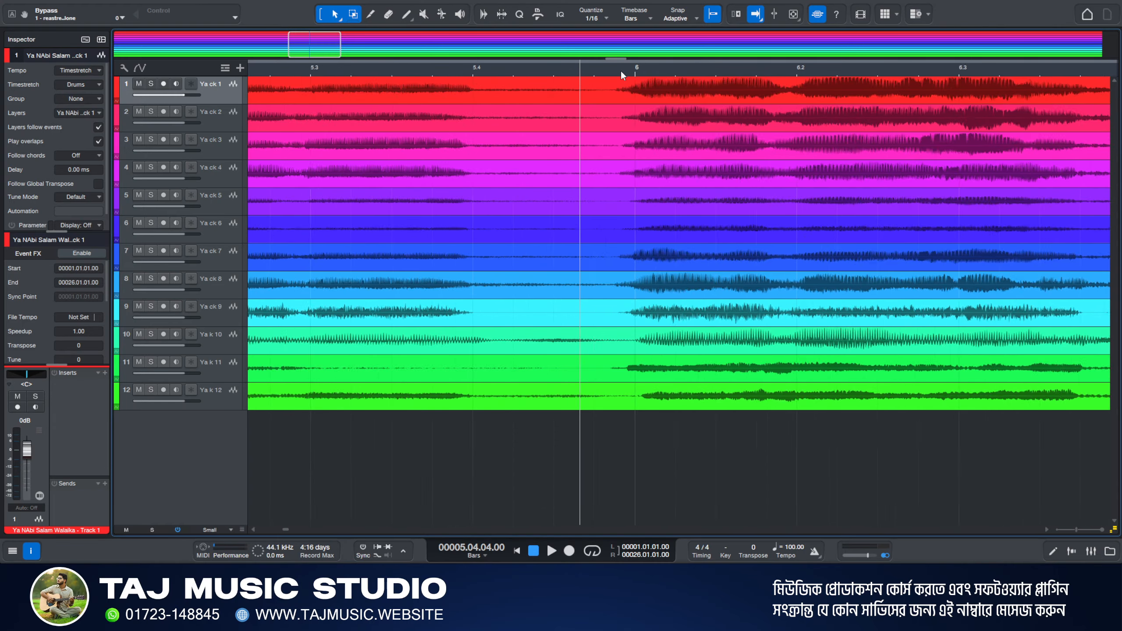
scroll(621, 72, "down", 2)
left_click(635, 71)
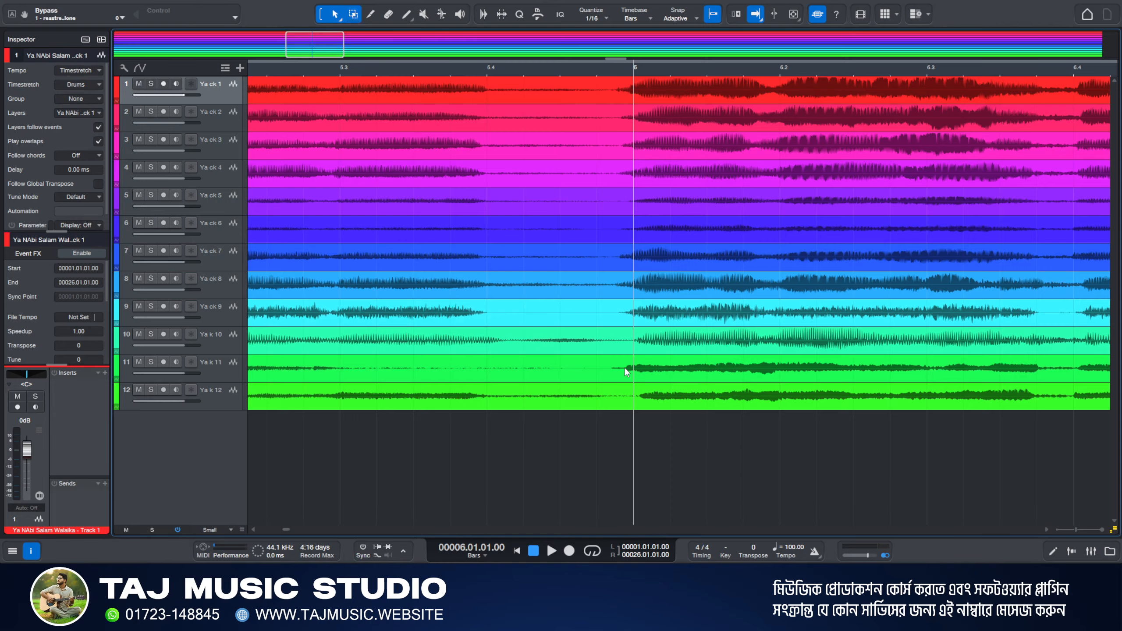
scroll(618, 70, "down", 5)
scroll(624, 71, "down", 3)
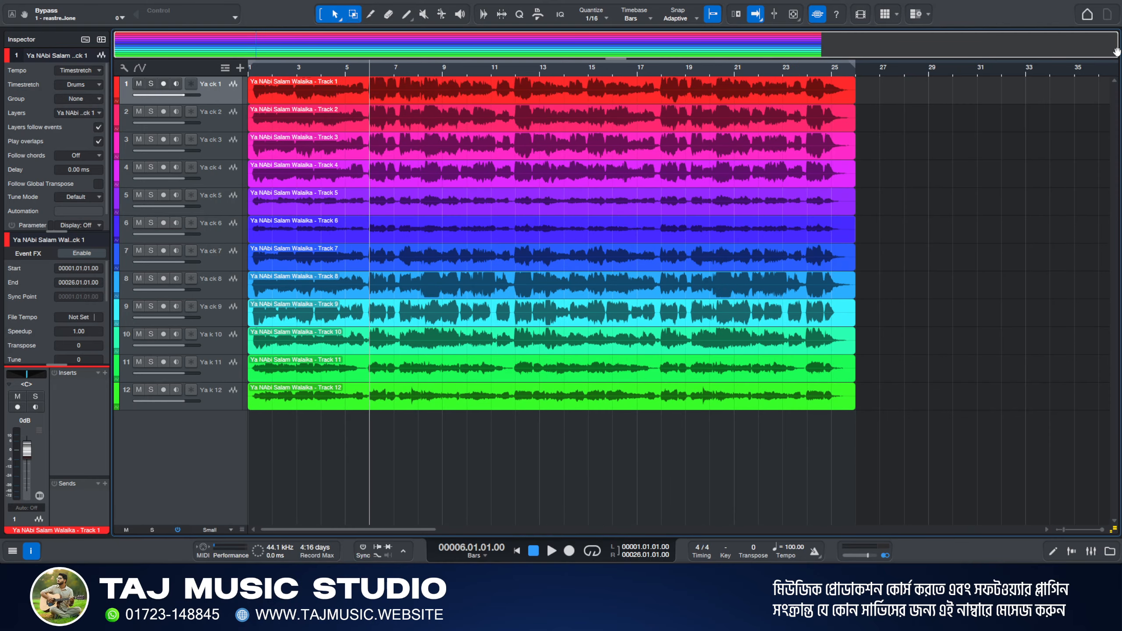
left_click_drag(1114, 44, 660, 51)
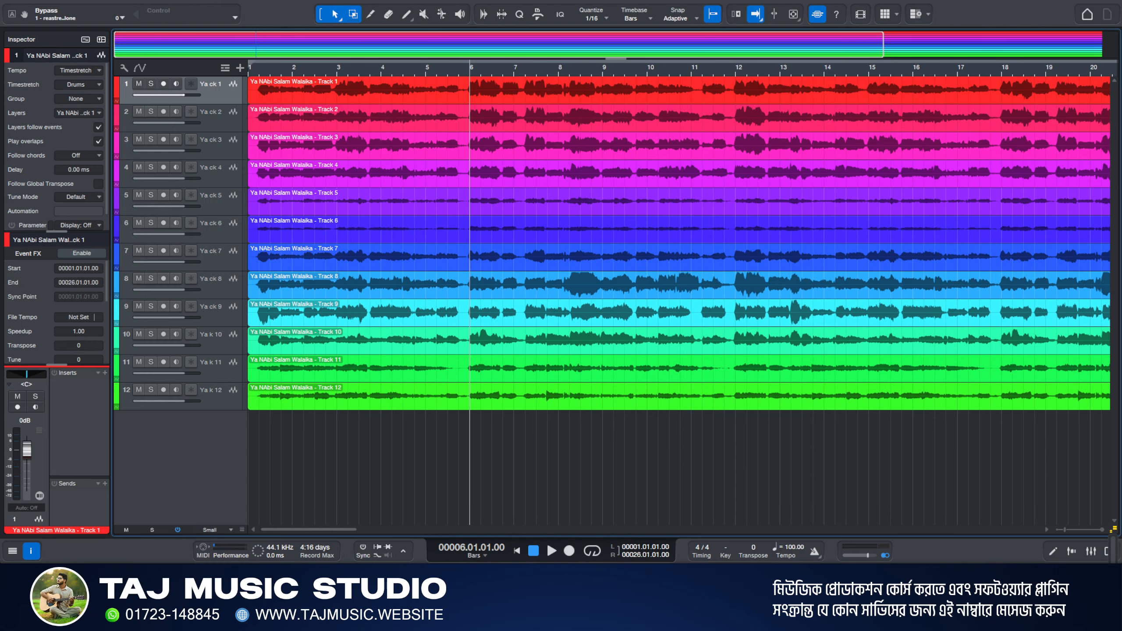
scroll(460, 77, "up", 5)
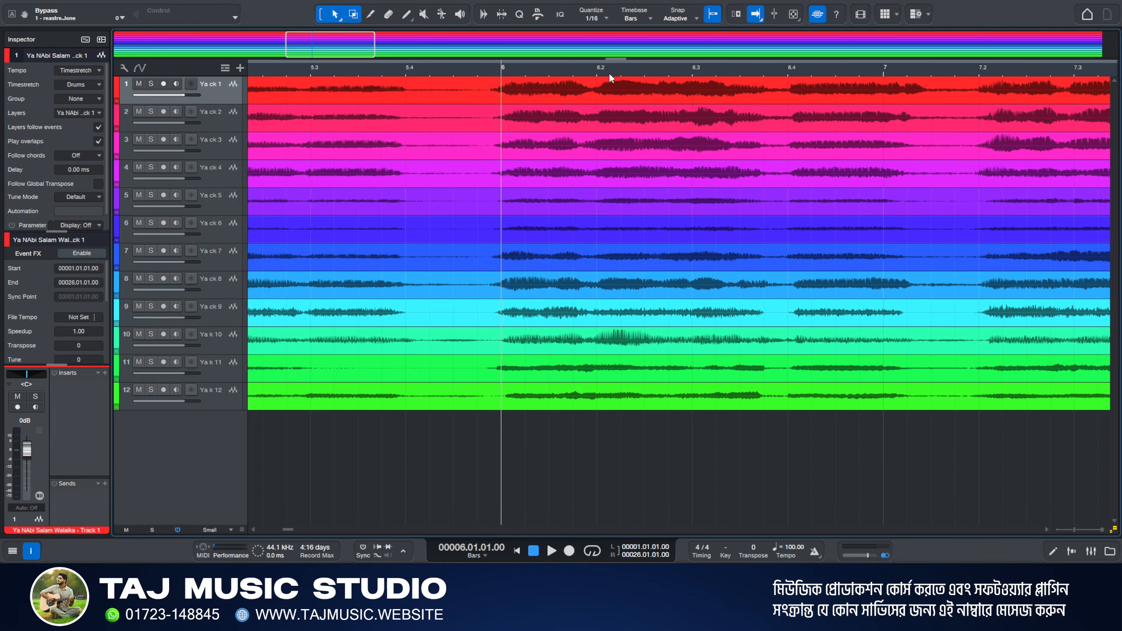
scroll(612, 72, "down", 5)
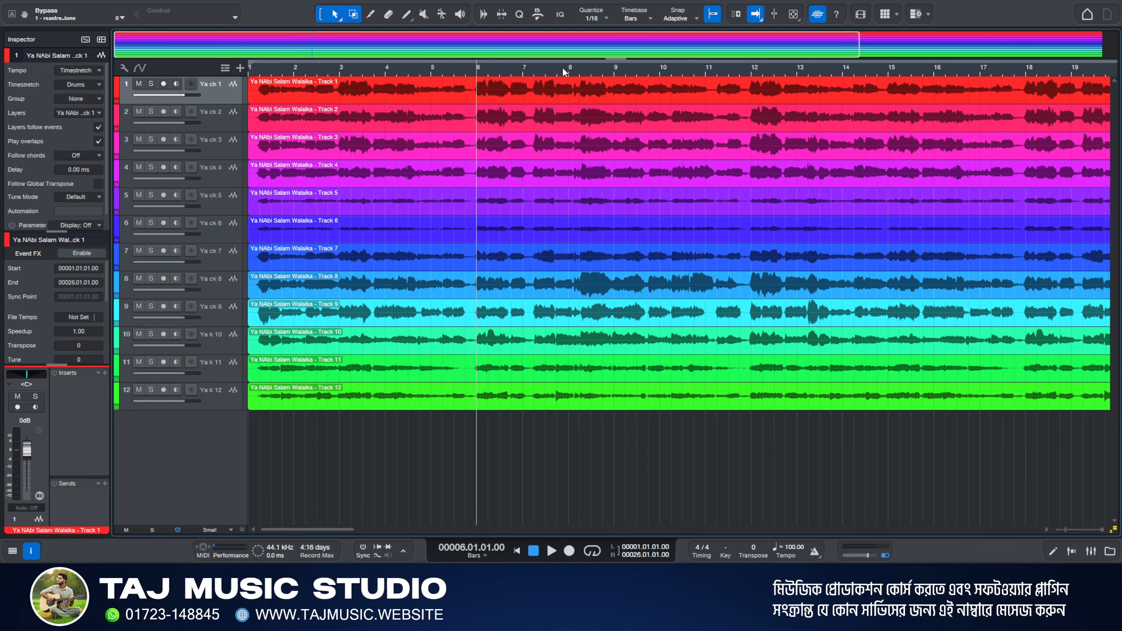
scroll(558, 67, "down", 3)
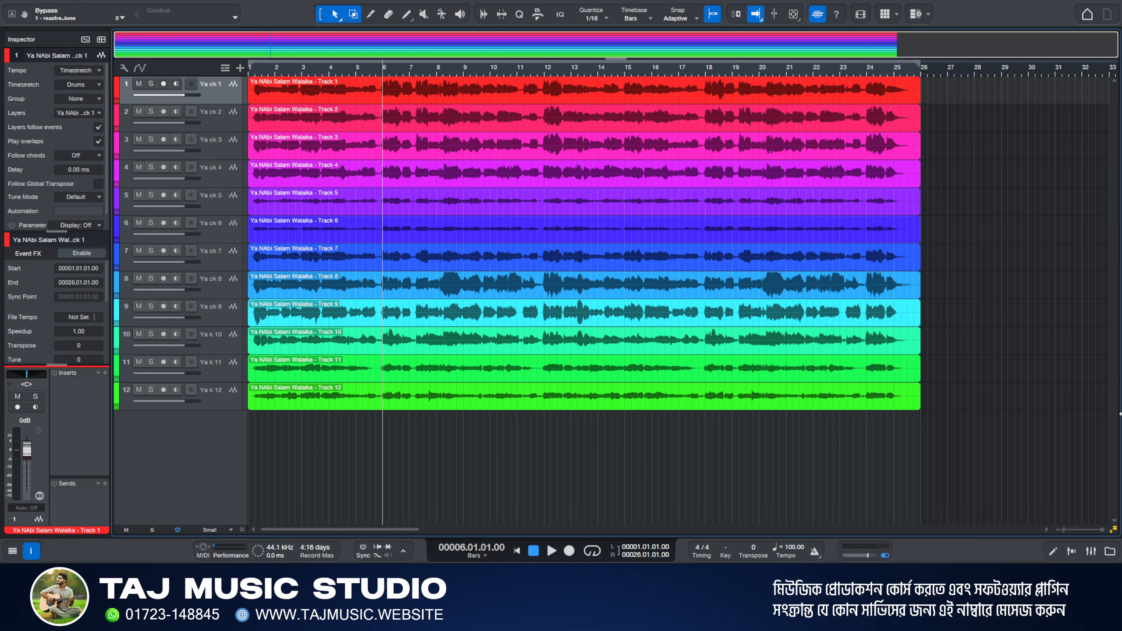
Select all twelve vocal events and apply VocAlign 6 Pro VST to them as the event editor
left_click_drag(931, 97, 895, 428)
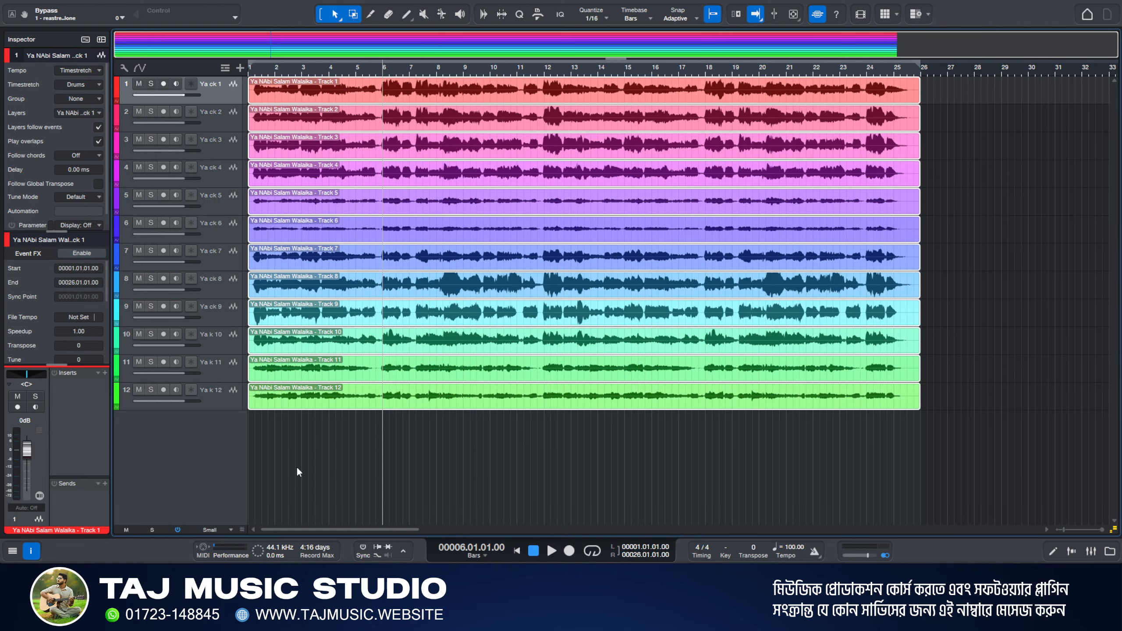
left_click(422, 470)
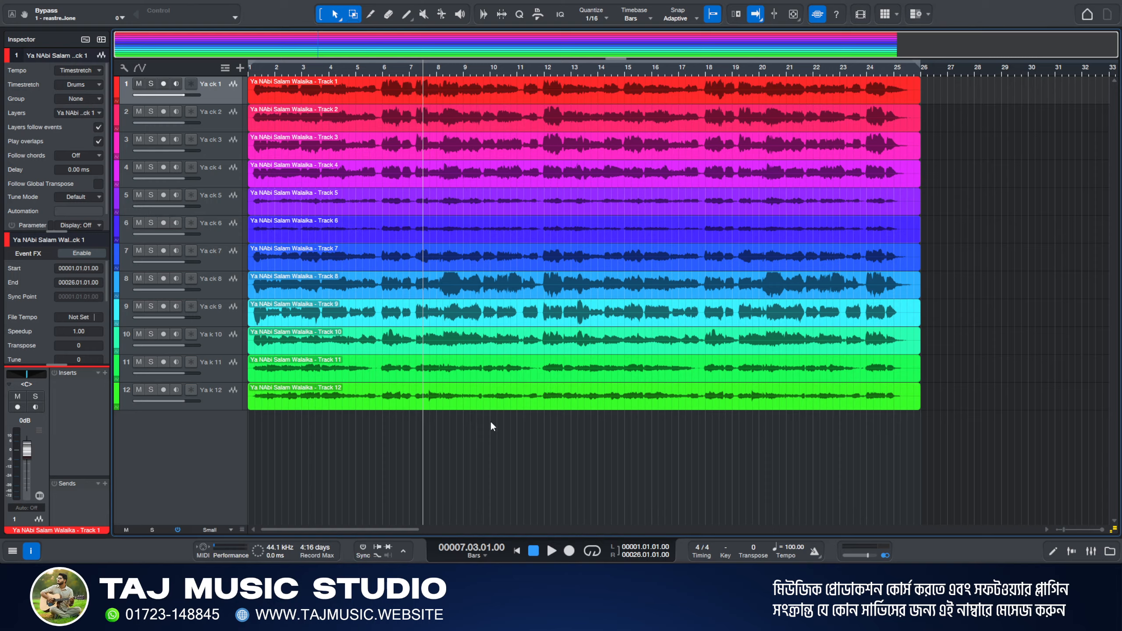
left_click_drag(459, 429, 517, 95)
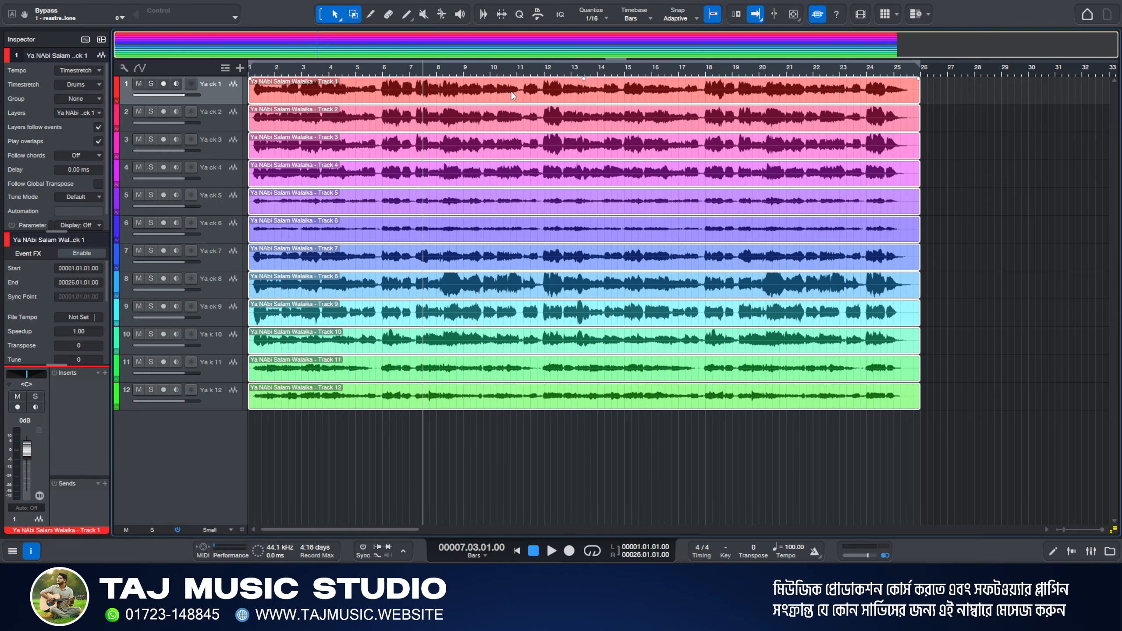
right_click(509, 90)
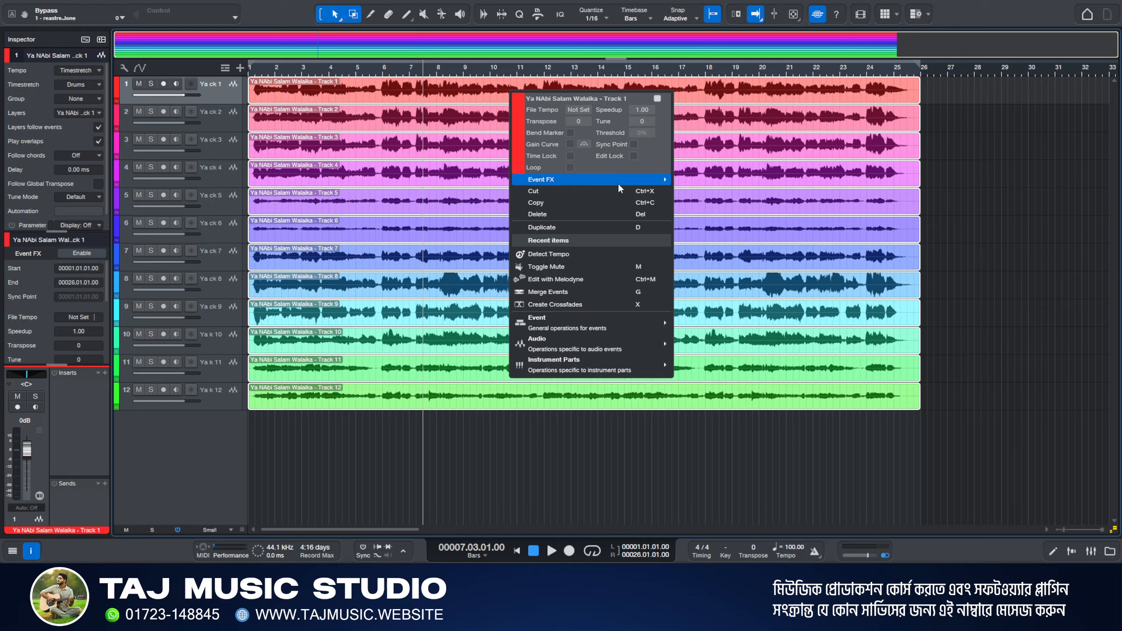
mouse_move(619, 181)
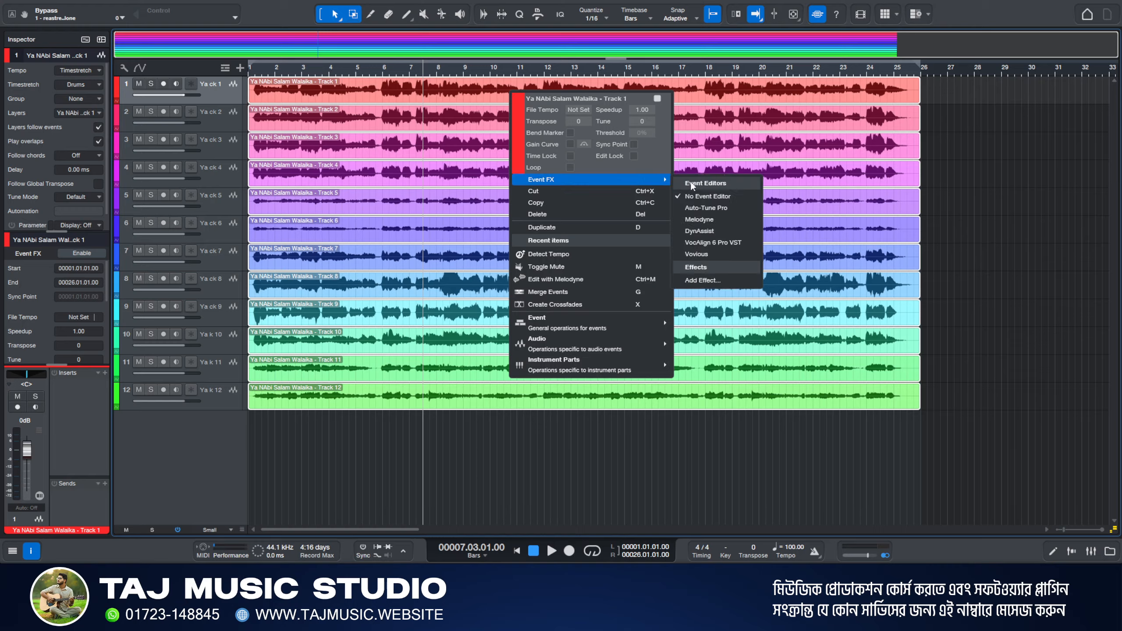
left_click(742, 242)
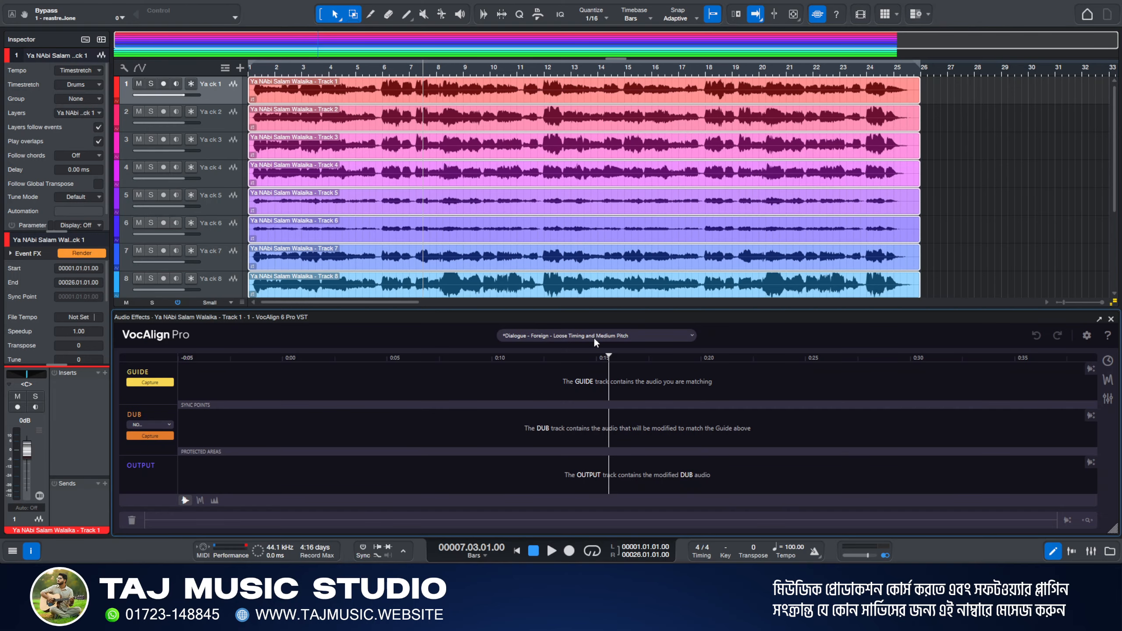
Enlarge the VocAlign editor slightly and capture only the Track 1 vocal as the guide
left_click(1014, 181)
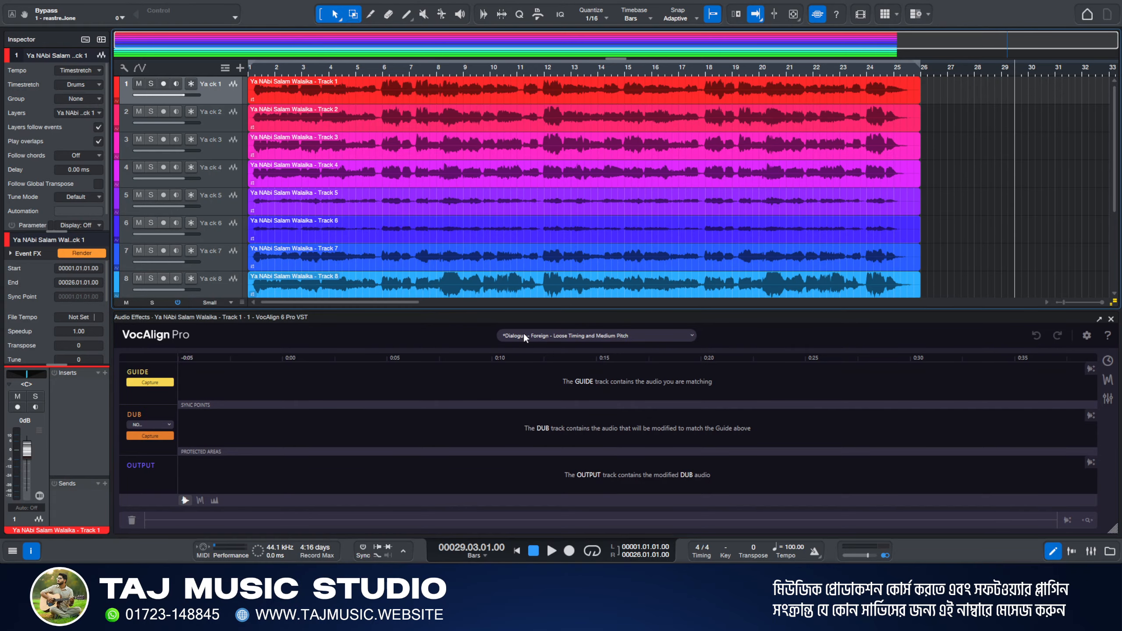
left_click_drag(615, 307, 635, 297)
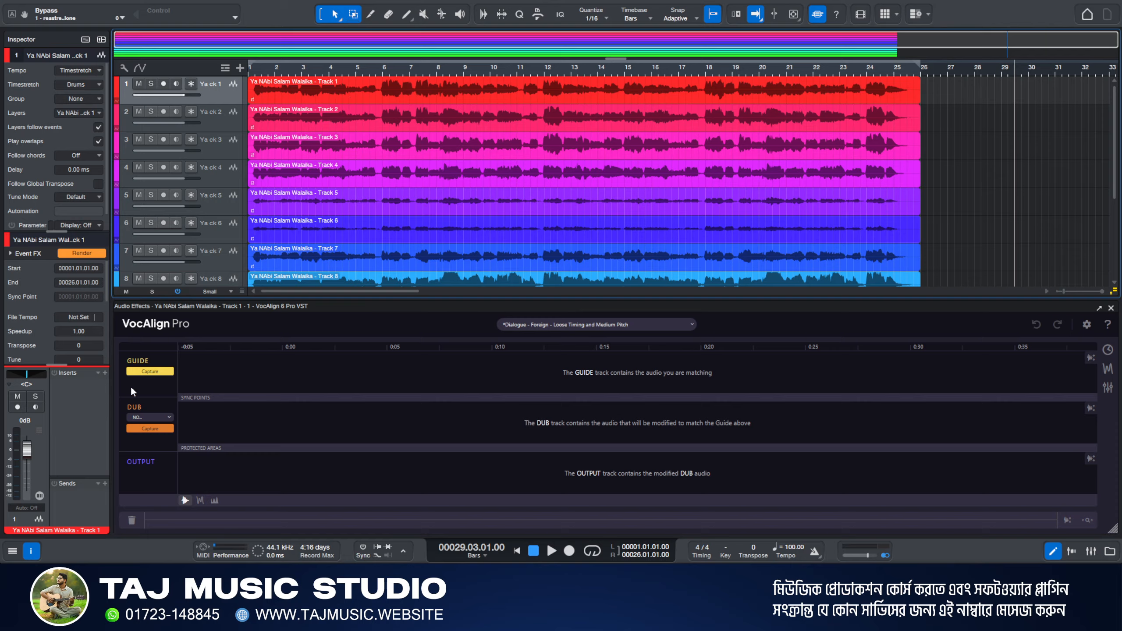
left_click(445, 94)
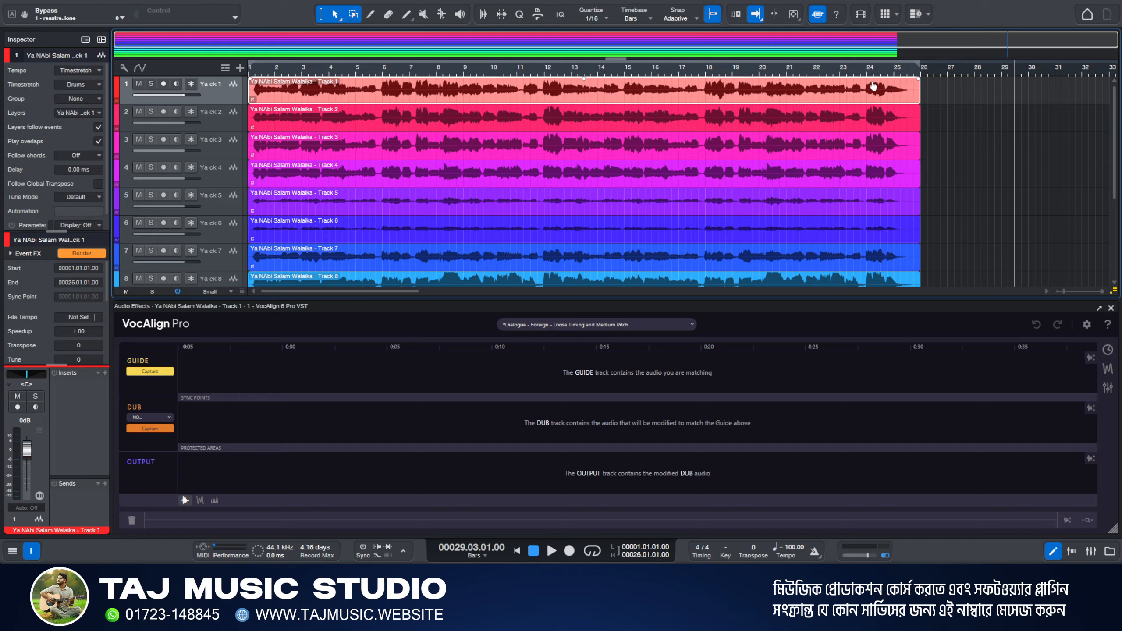
left_click(166, 374)
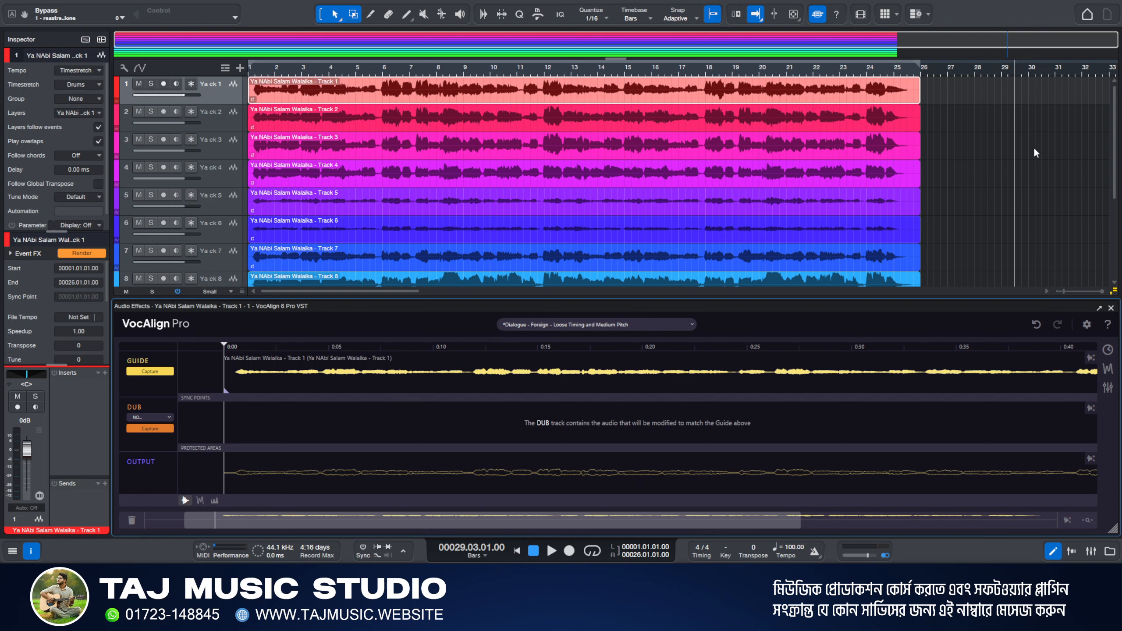
Select the vocal events on tracks 2 through 12 and capture them as the dubs in VocAlign
scroll(943, 111, "down", 2)
left_click_drag(938, 161, 594, 283)
scroll(997, 179, "up", 5)
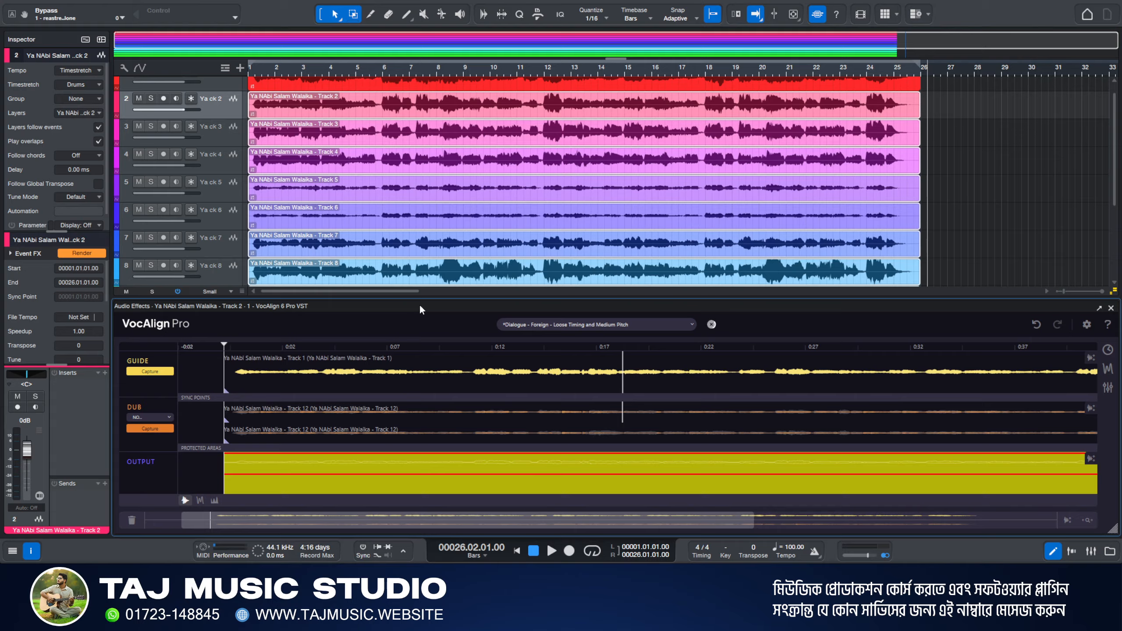
Enlarge the VocAlign editor to show its waveforms taller and hide the Inspector
scroll(964, 193, "down", 5)
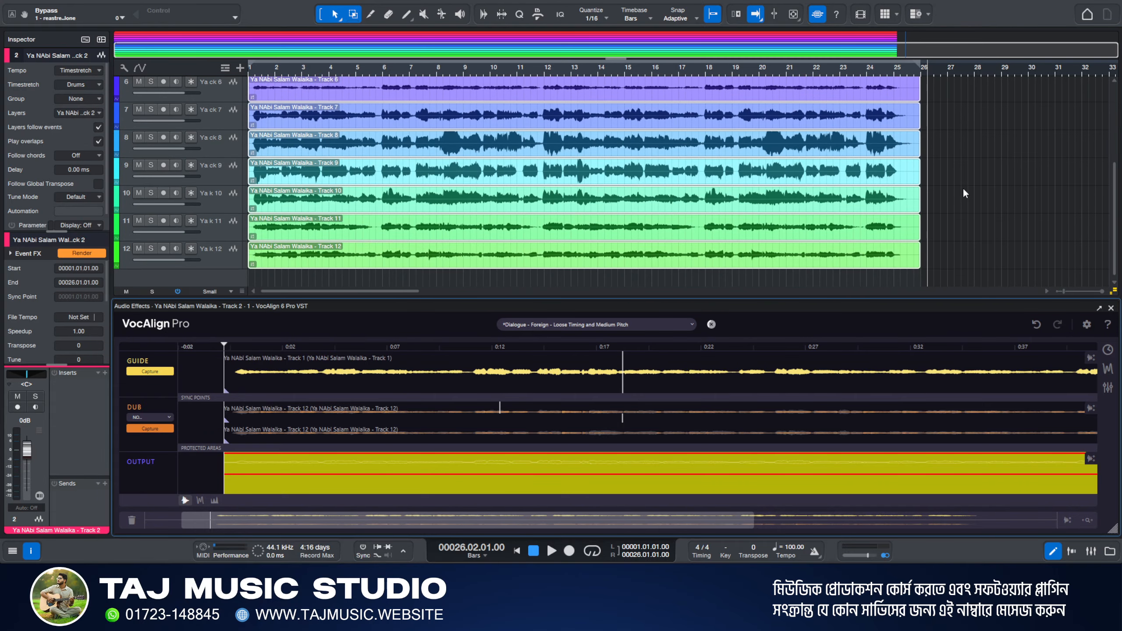
scroll(964, 193, "up", 2)
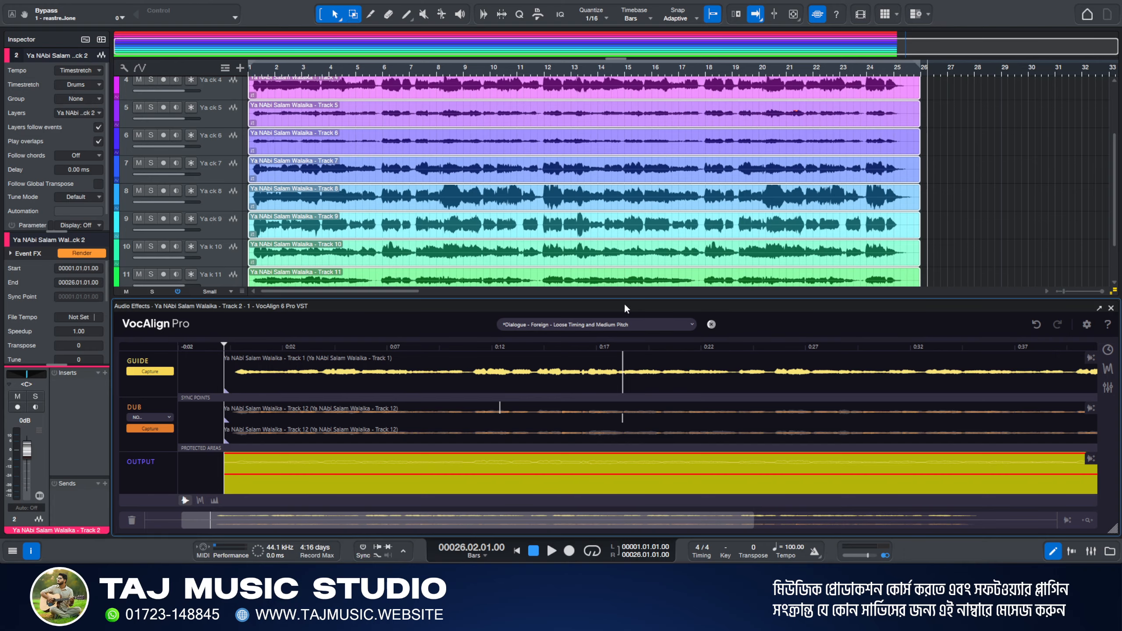
left_click_drag(624, 299, 649, 164)
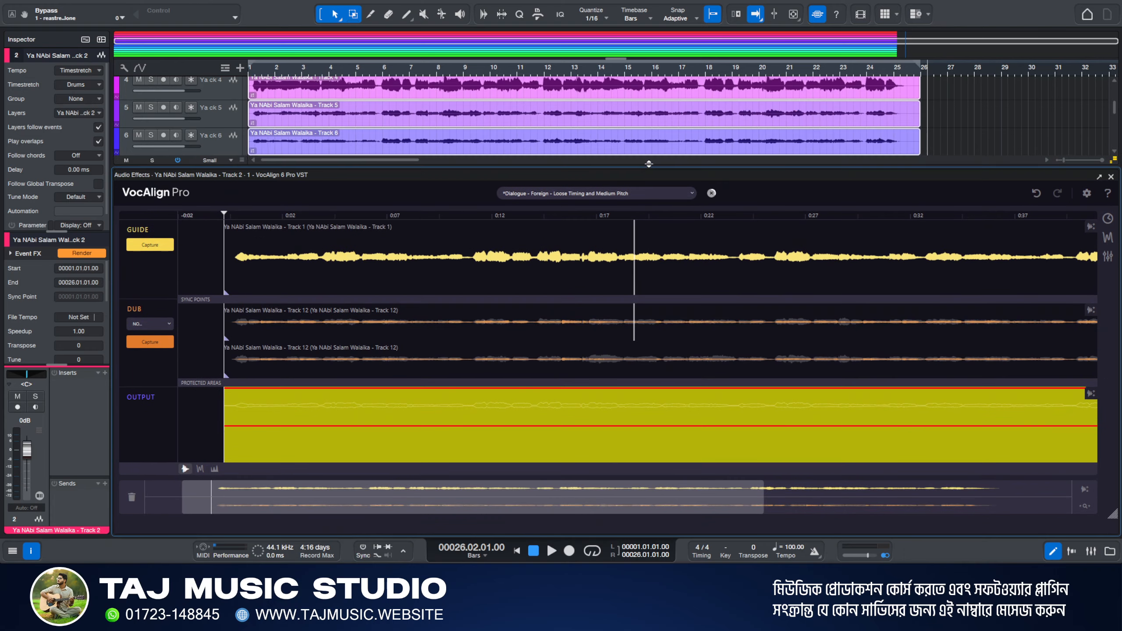
left_click(33, 551)
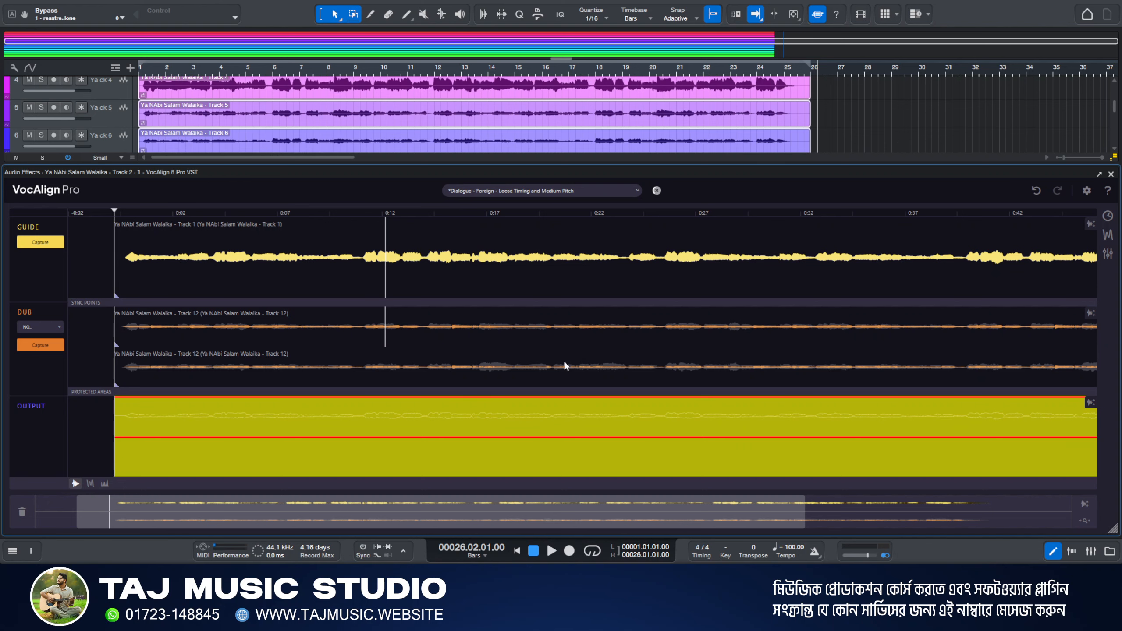
Compare the Track 6 and Track 7 dubs with the guide in the VocAlign editor
left_click(587, 142)
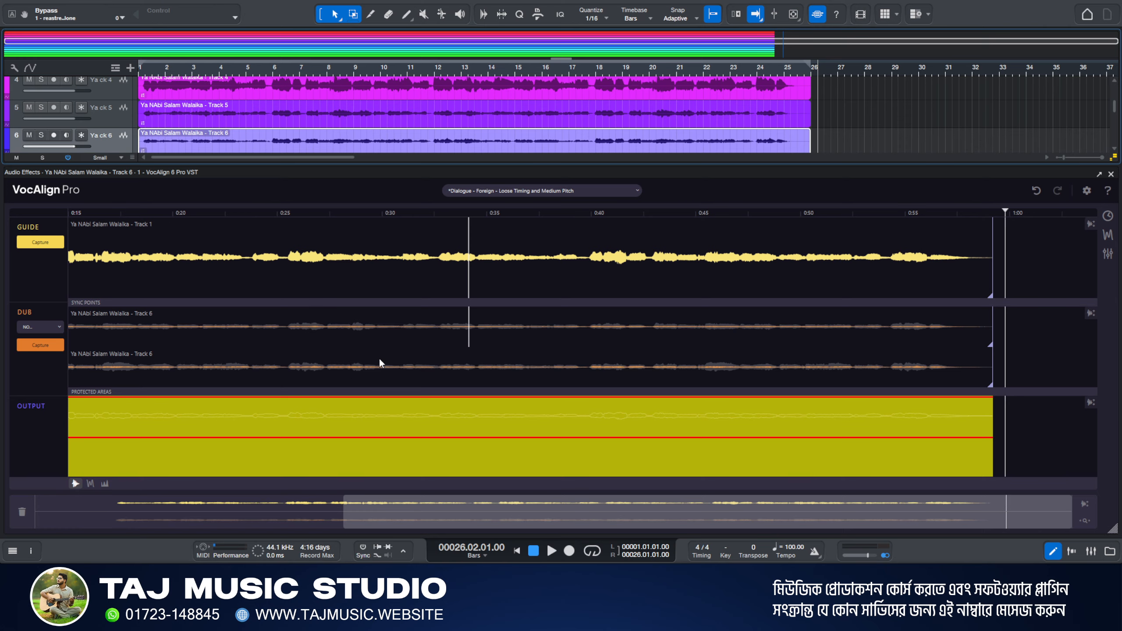
scroll(582, 144, "down", 1)
left_click(573, 147)
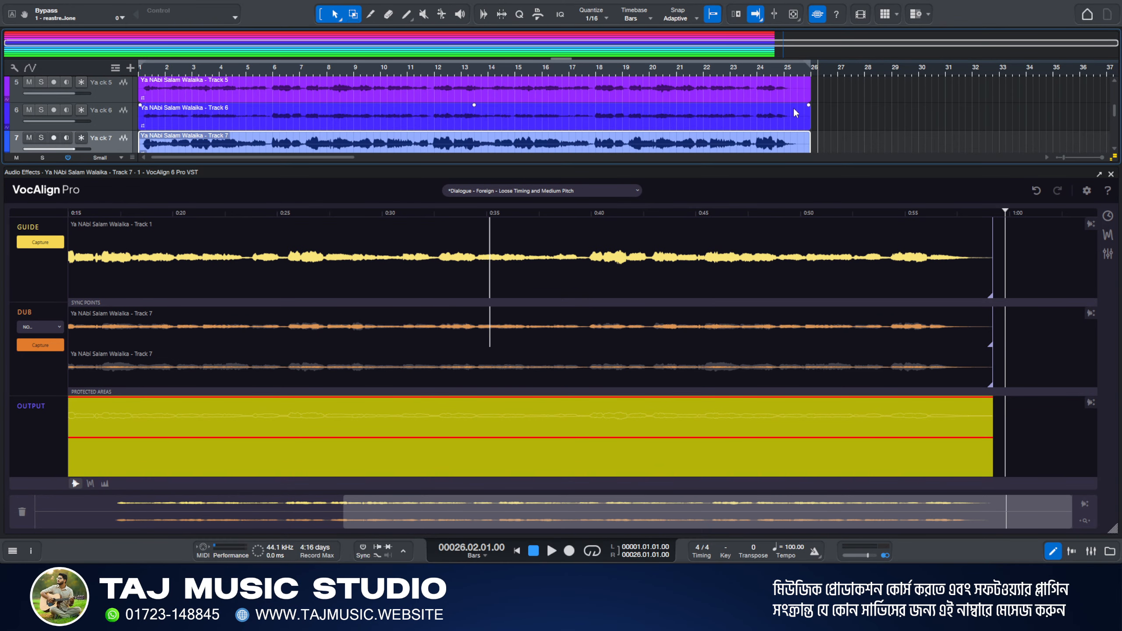
left_click(172, 74)
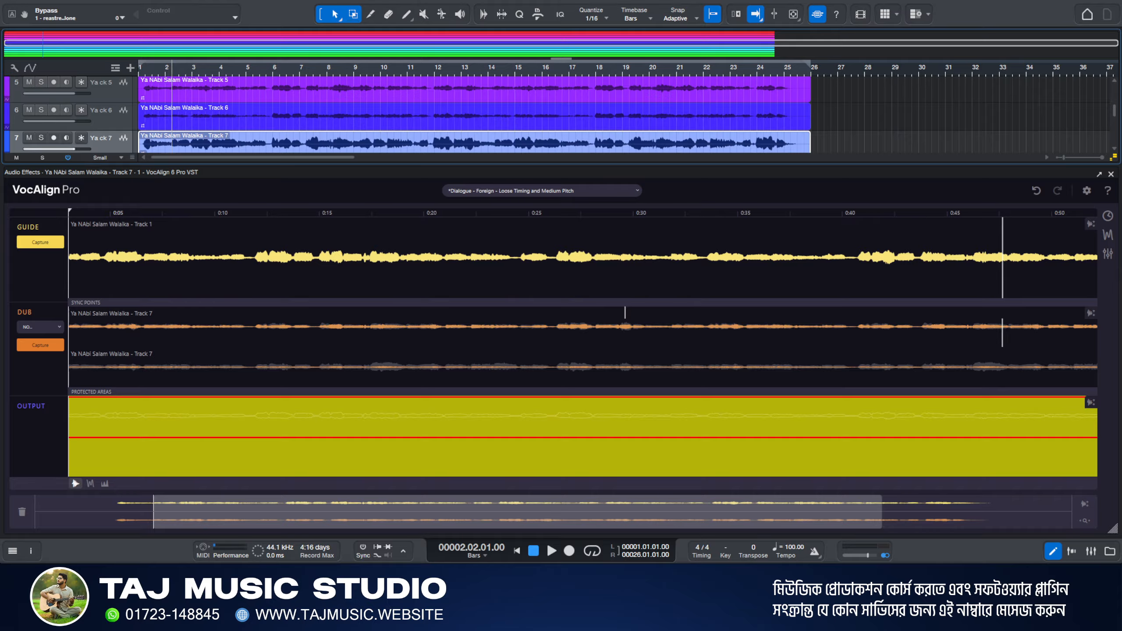
Close the VocAlign editor and listen to the aligned vocals from bar 6 beat 3
key("F2")
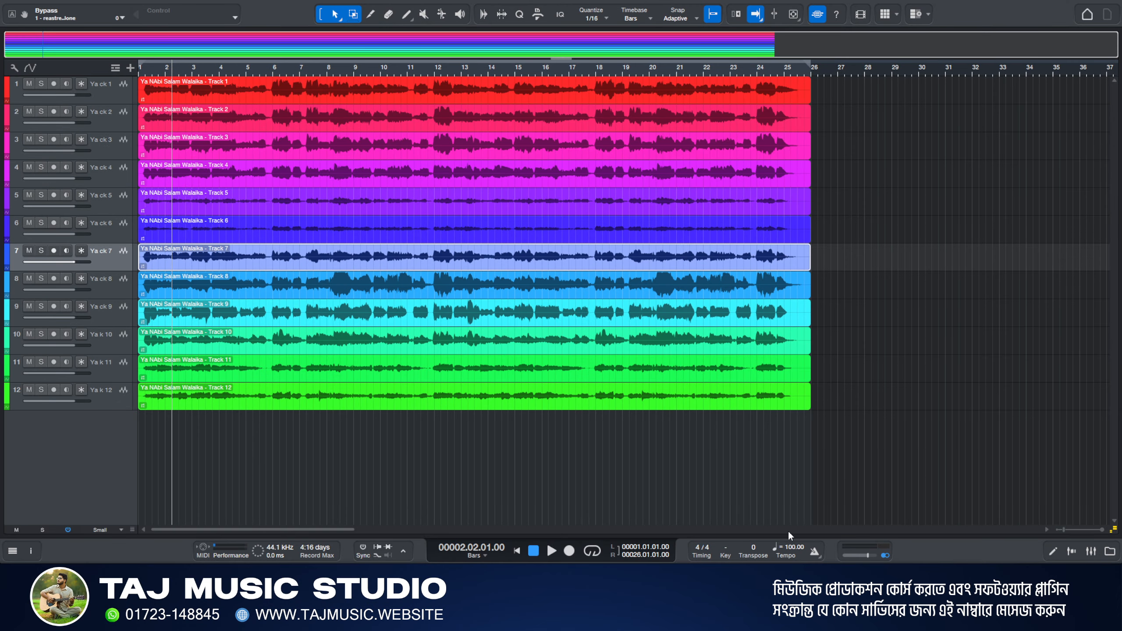
left_click(285, 65)
key("space")
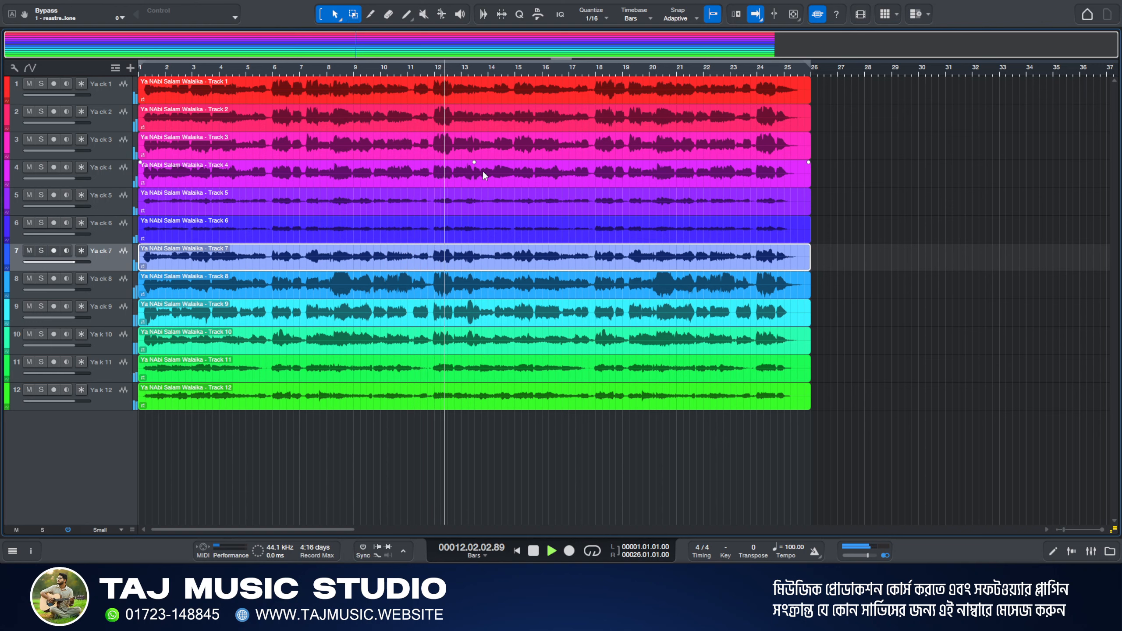
key("space")
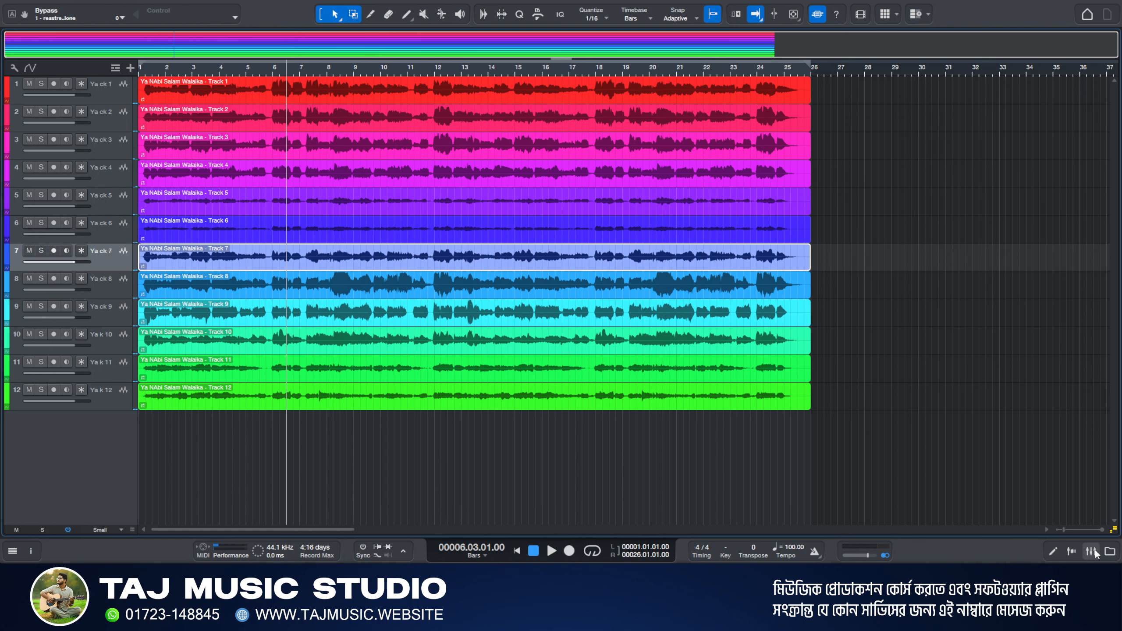
Reopen VocAlign for tracks 2 through 12, set the Match Timing max difference to 29 ms and play the result
left_click_drag(826, 122, 686, 459)
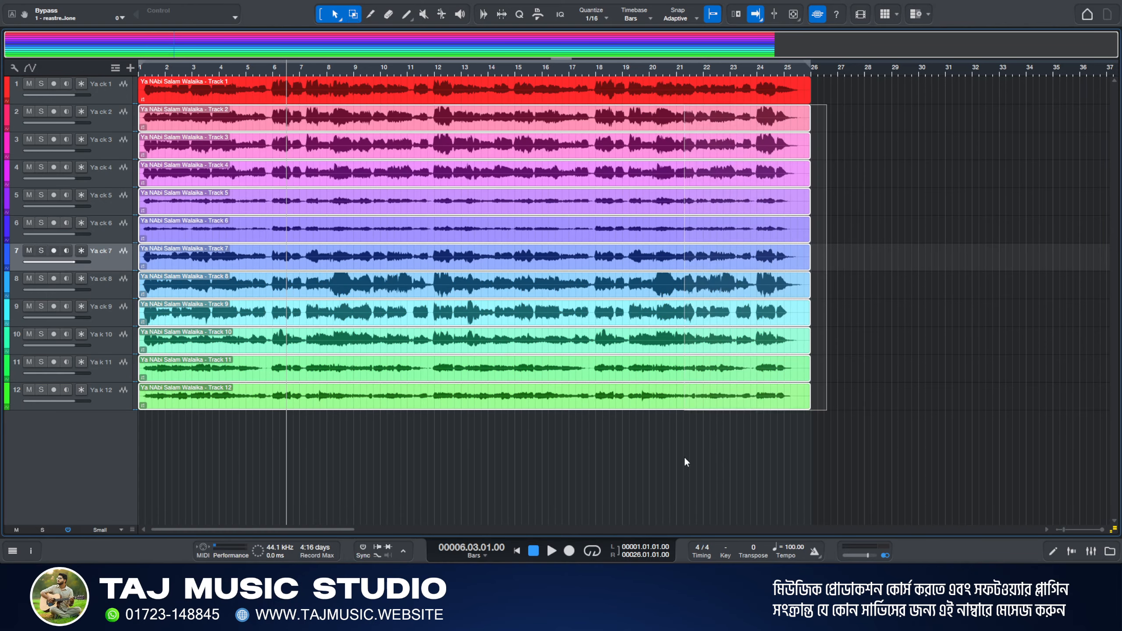
key("F2")
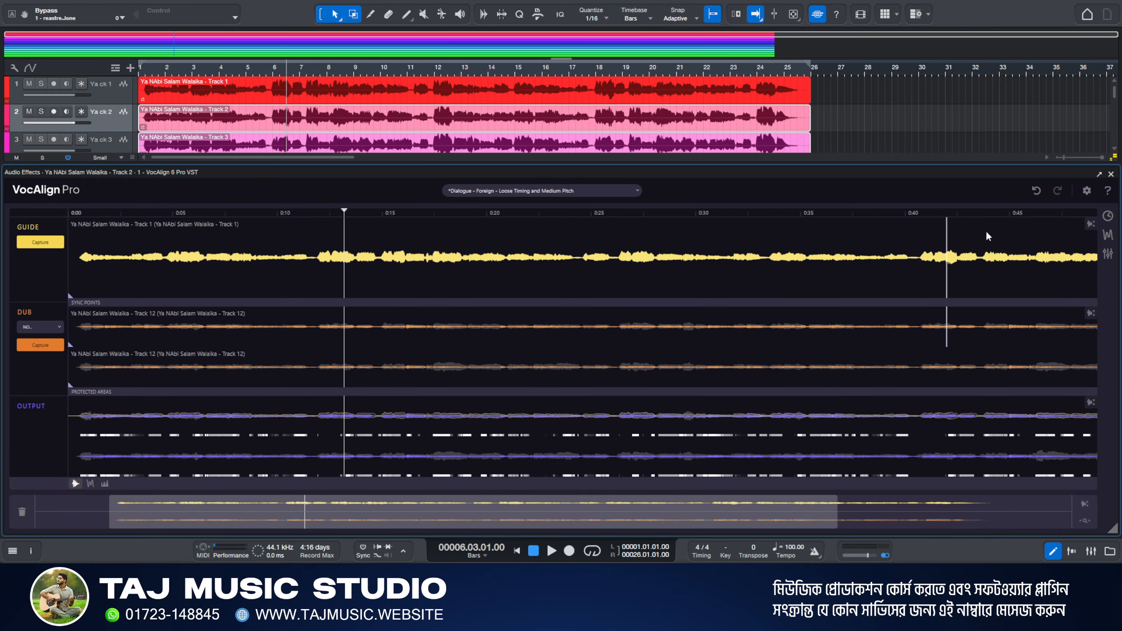
left_click(1108, 217)
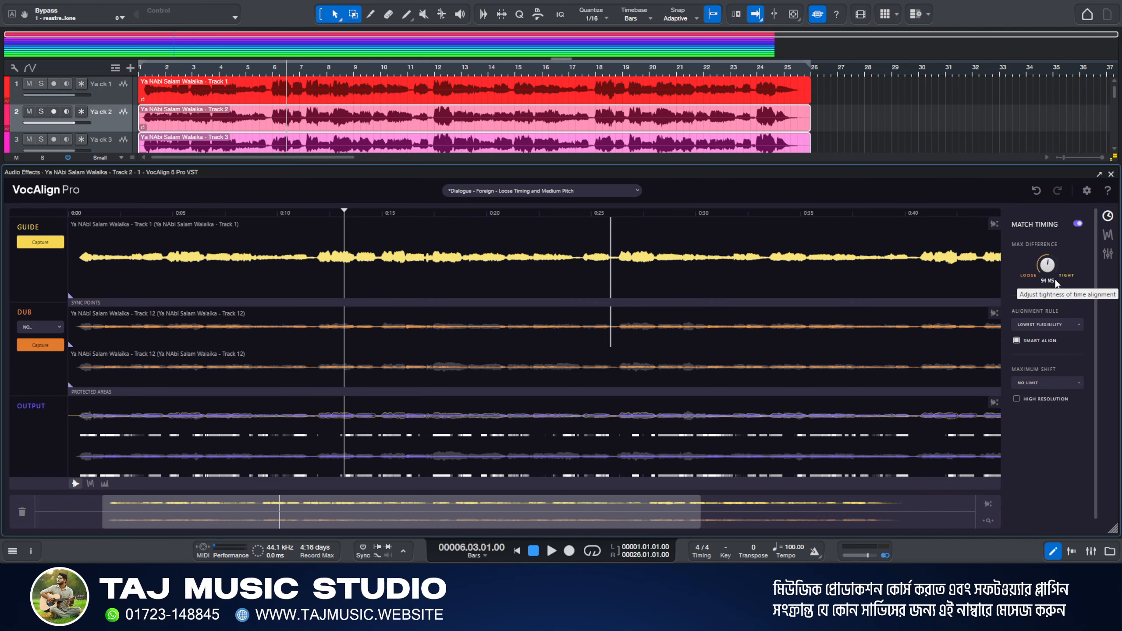
left_click_drag(1047, 267, 1053, 232)
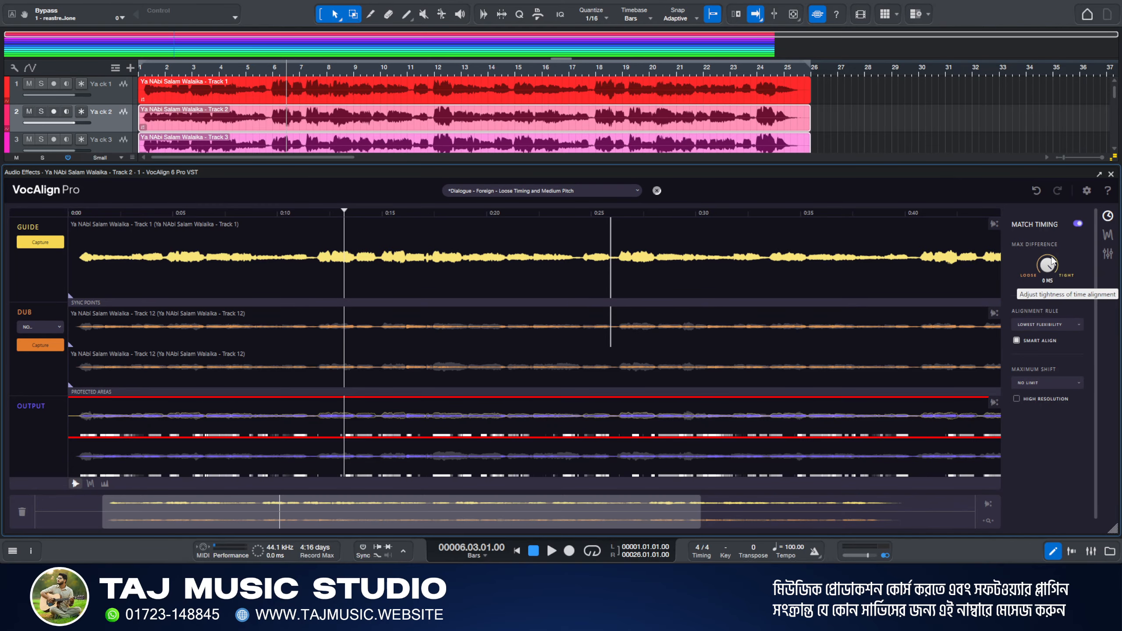
left_click_drag(1066, 350, 1048, 269)
key("space")
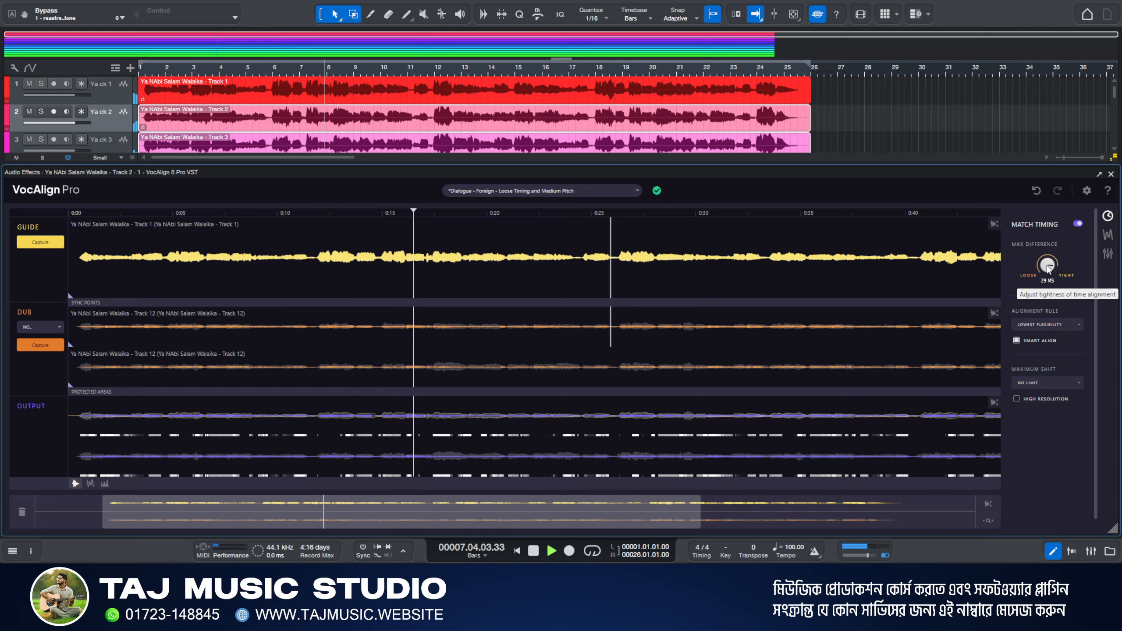
Stop playback and set the Match Timing max difference to 84 ms
left_click(534, 551)
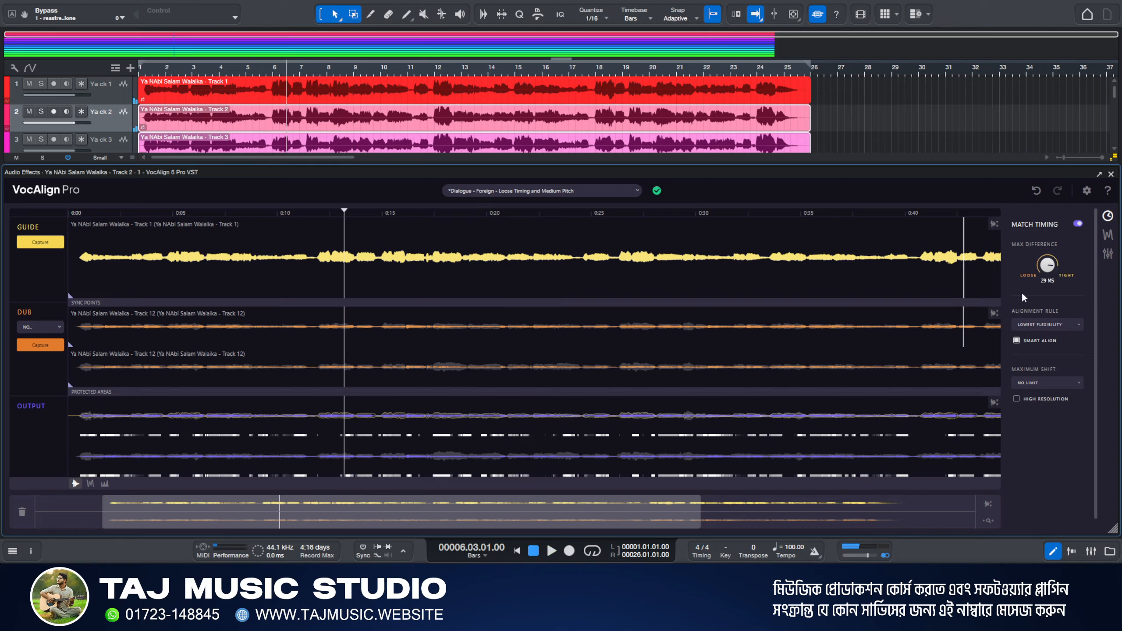
left_click_drag(1045, 269, 1054, 303)
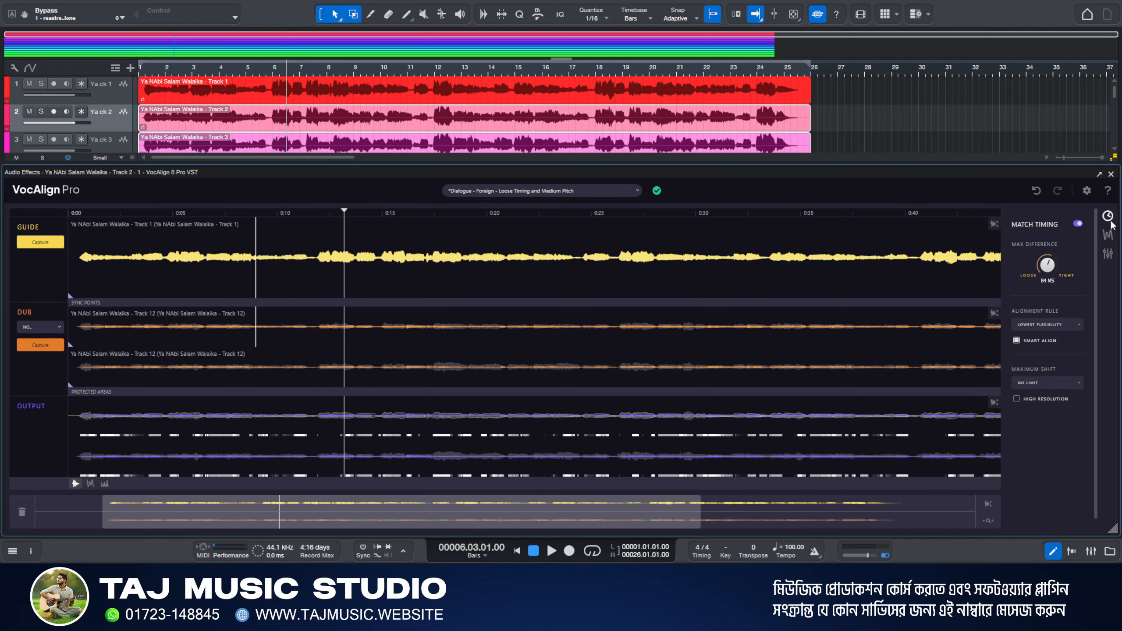
Review the Match Pitch and remaining VocAlign controls, and hide all control groups including Match Timing
left_click(1107, 235)
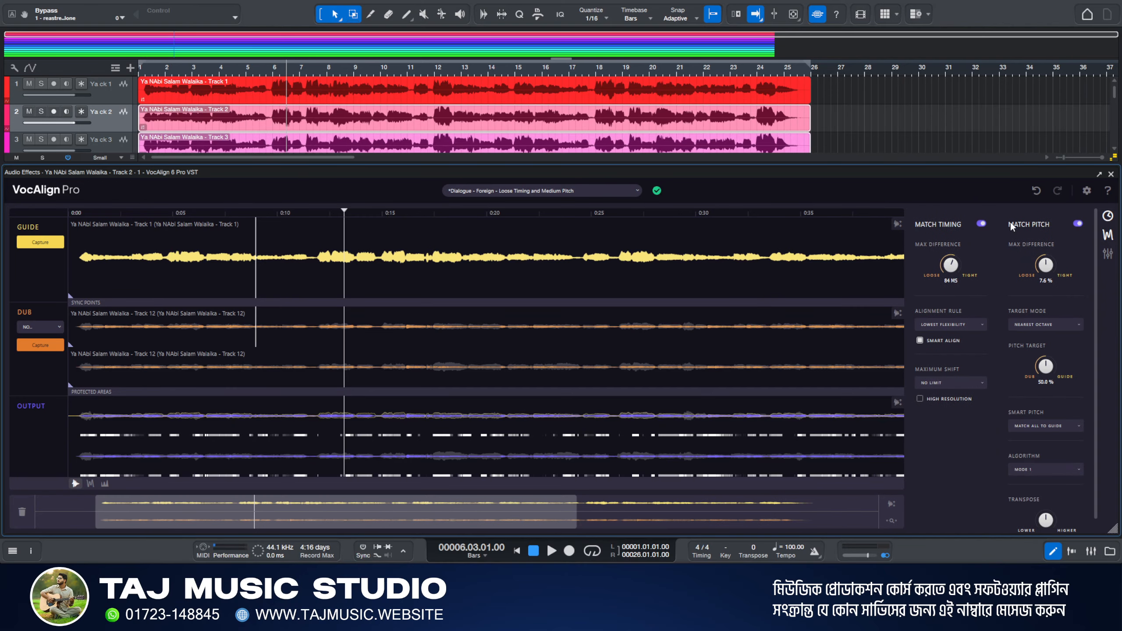
left_click(1107, 253)
left_click(1108, 253)
left_click(1108, 235)
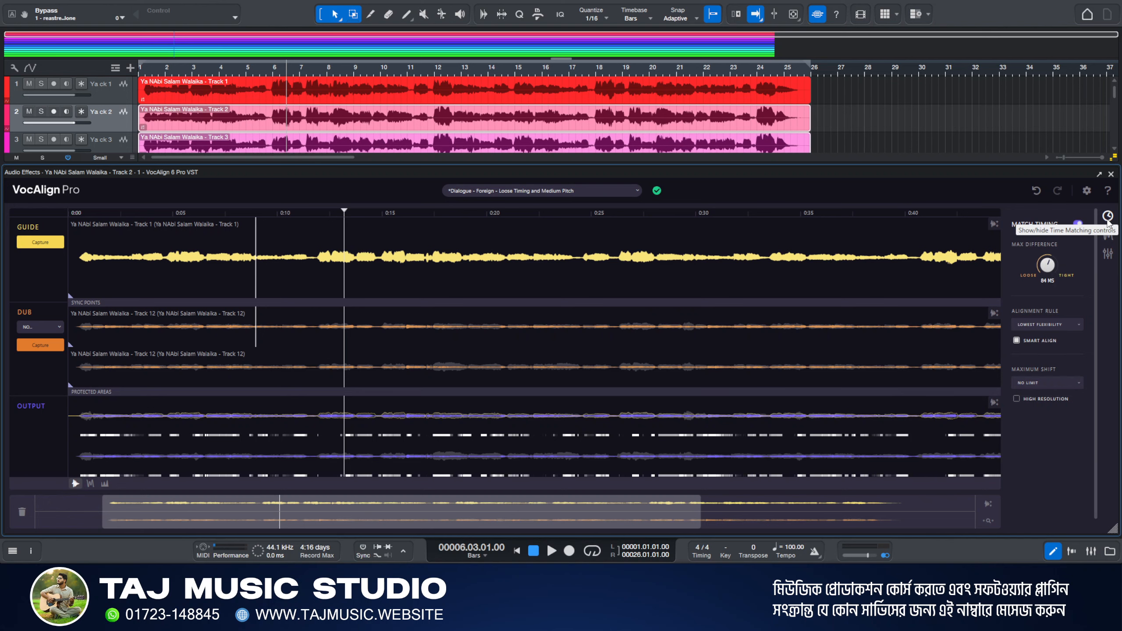
left_click(1107, 216)
Clear the multi-track selection and select only the Track 2 vocal event to examine its dub against the Track 1 guide
left_click(961, 116)
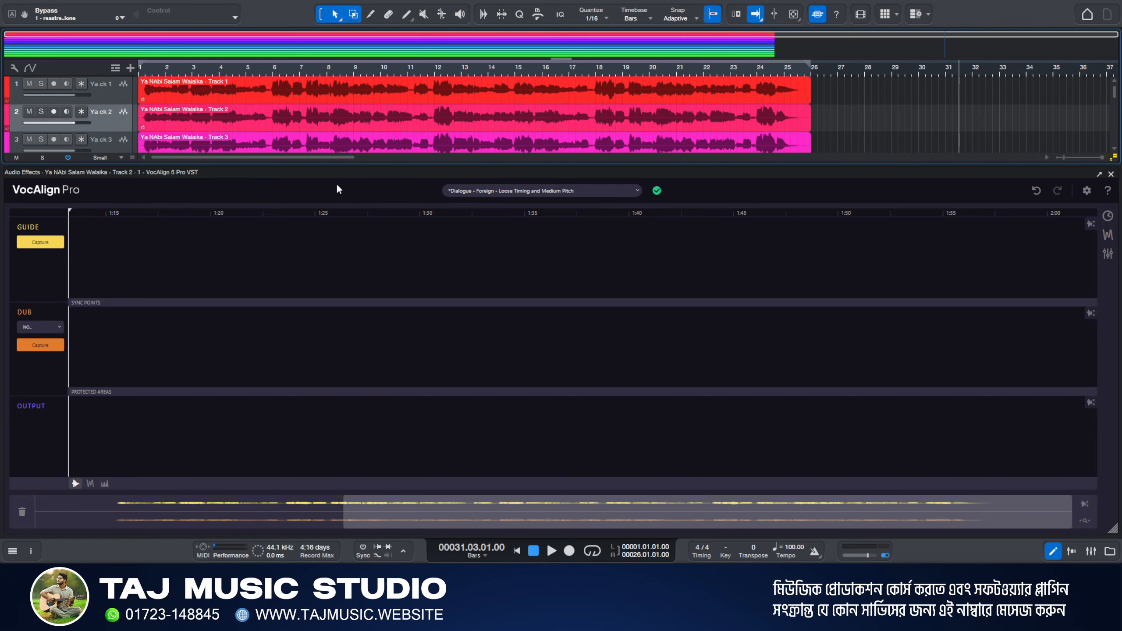
left_click(392, 117)
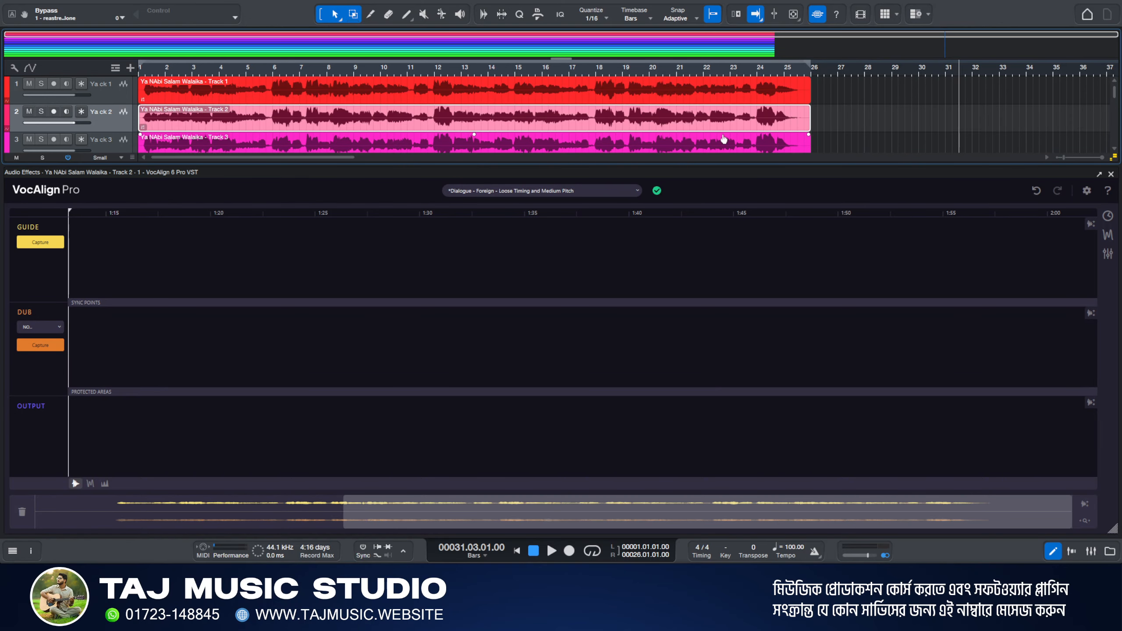
left_click(743, 146)
left_click(697, 118)
left_click_drag(667, 281, 716, 285)
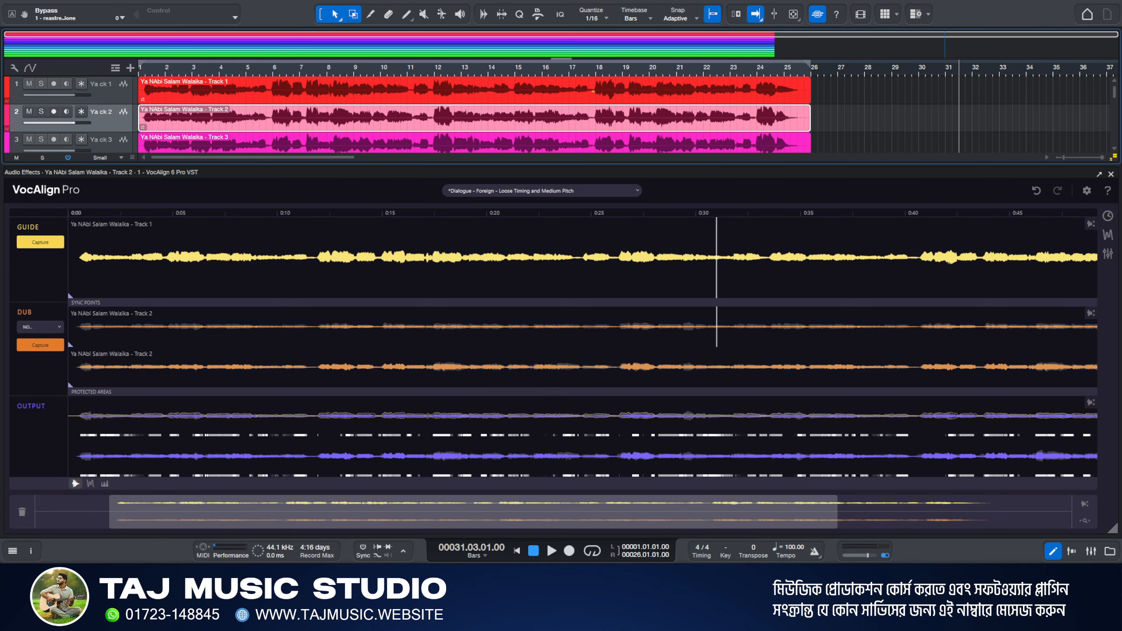